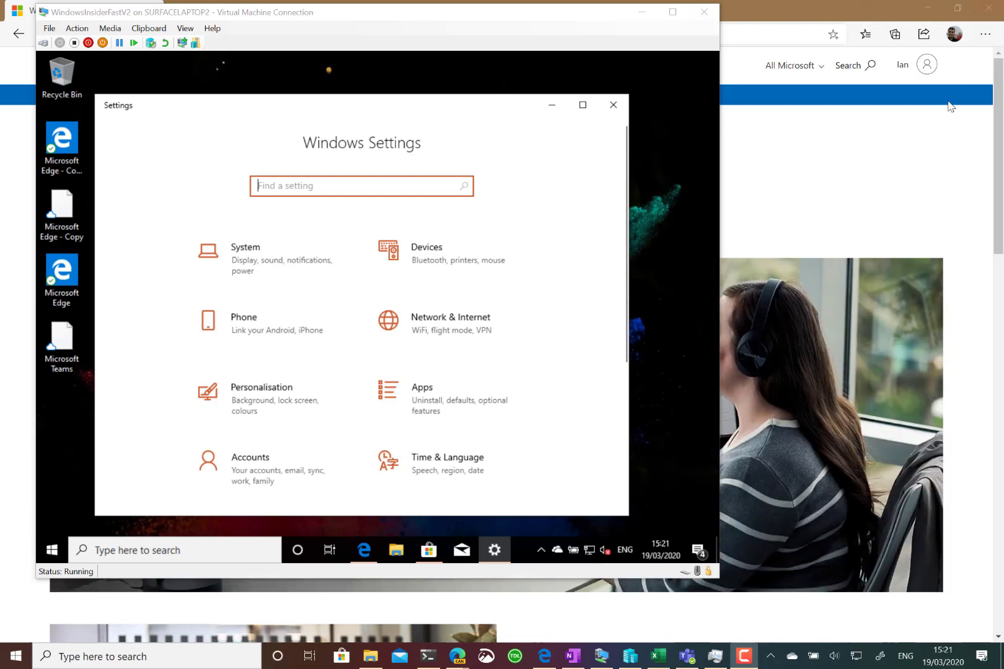
- In Edge, open the Insider site's INSTALL BUILDS section of the getting-started page
click(843, 152)
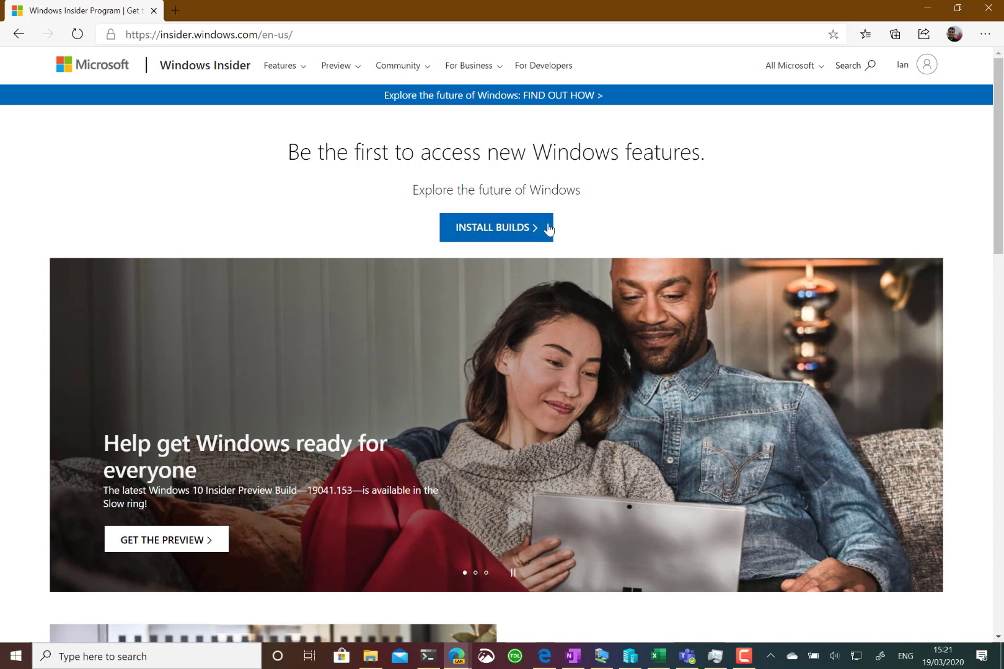
scroll(481, 327, down, 3)
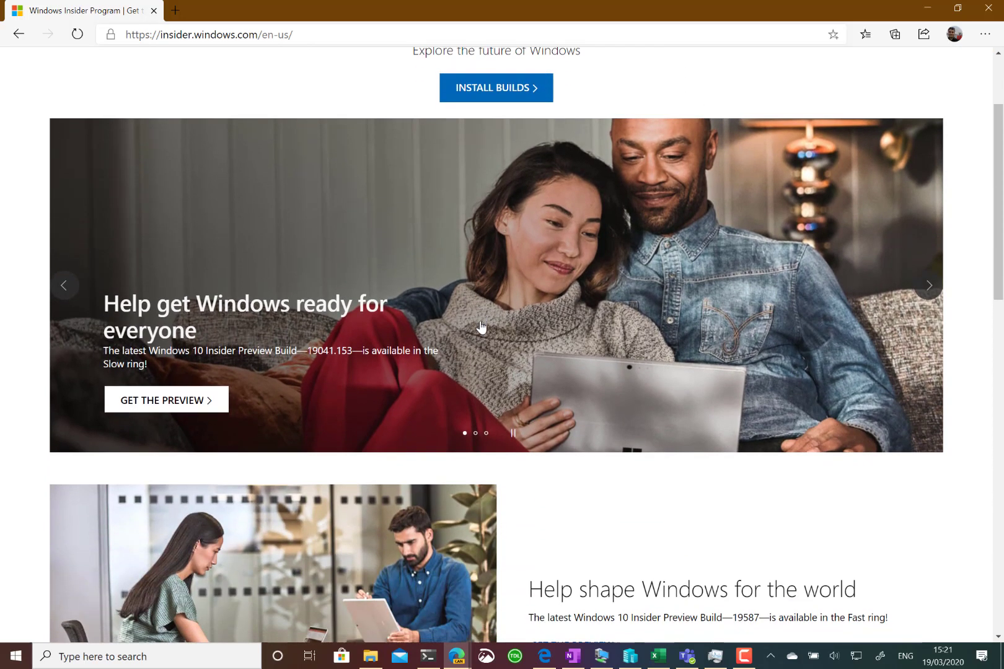
scroll(480, 326, down, 1)
scroll(477, 324, up, 4)
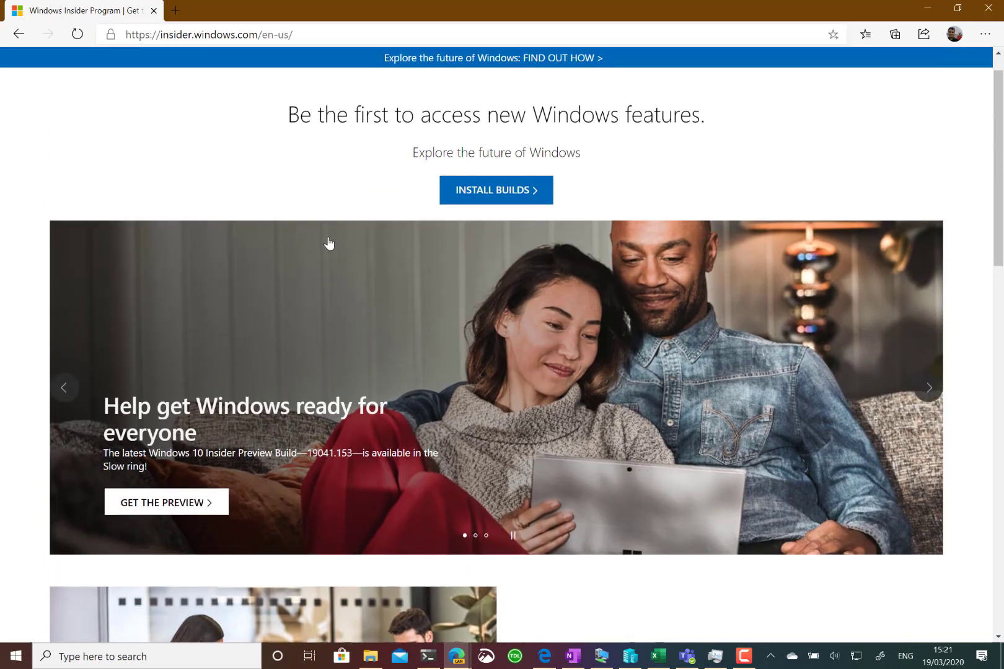
click(478, 186)
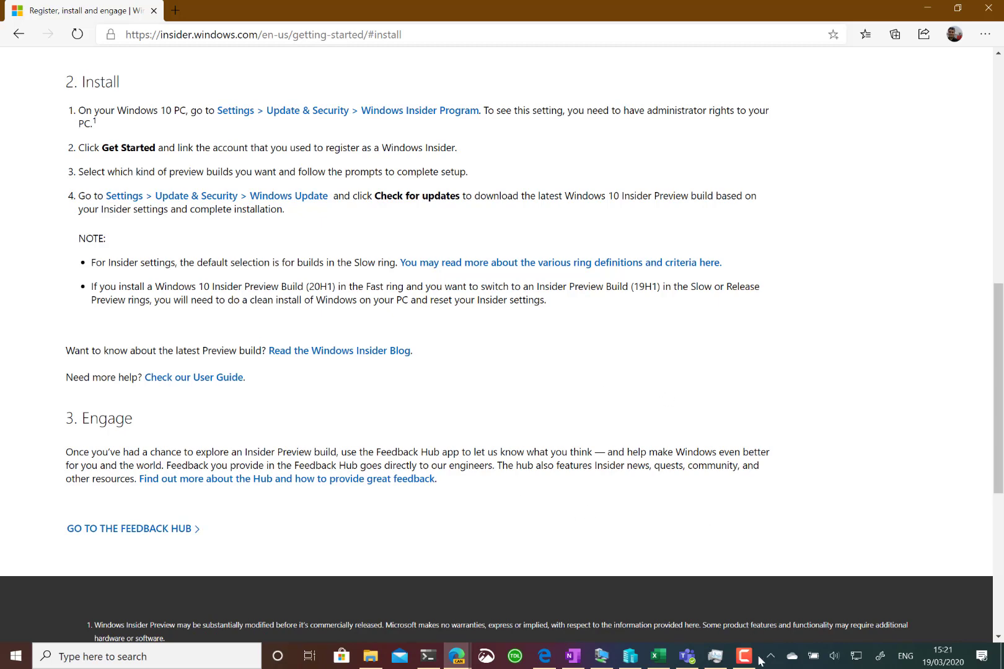
- In the VM's Settings, go to Update & Security, then Windows Insider Programme
click(601, 655)
scroll(342, 390, down, 3)
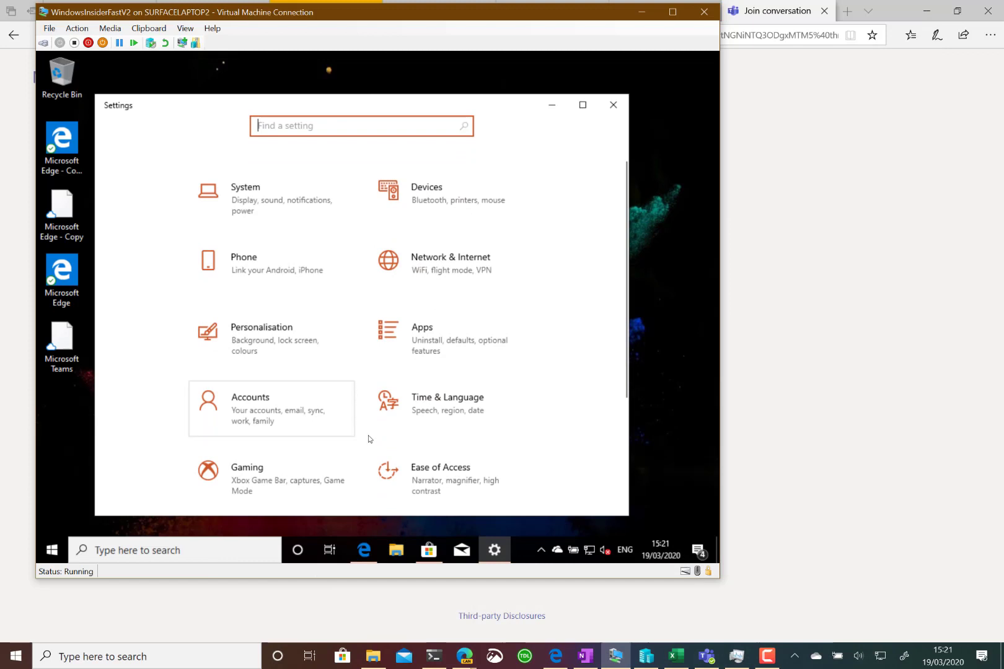
scroll(370, 439, down, 2)
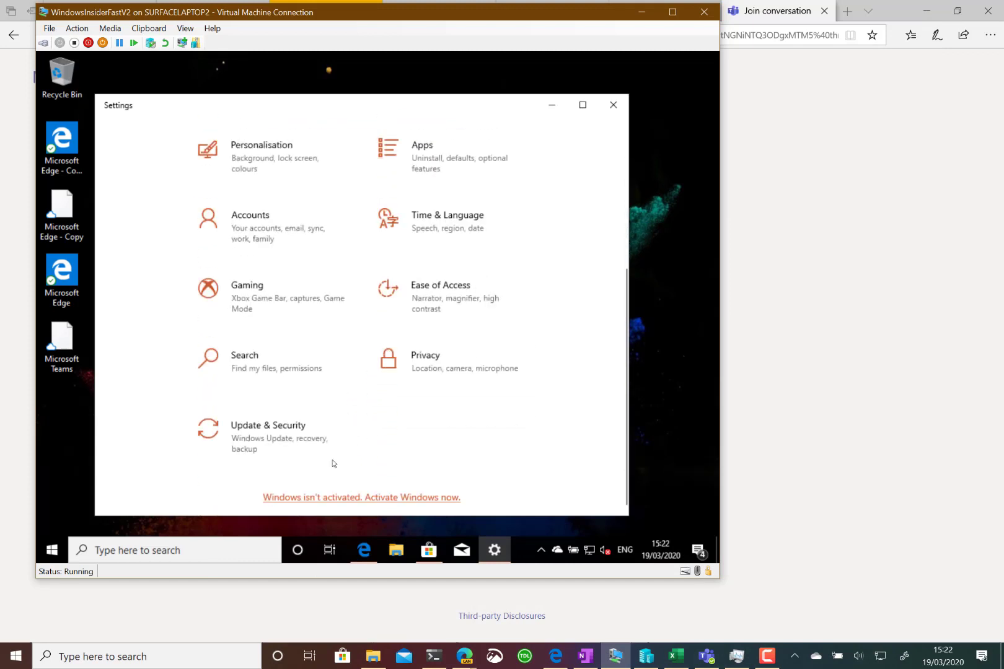
click(277, 445)
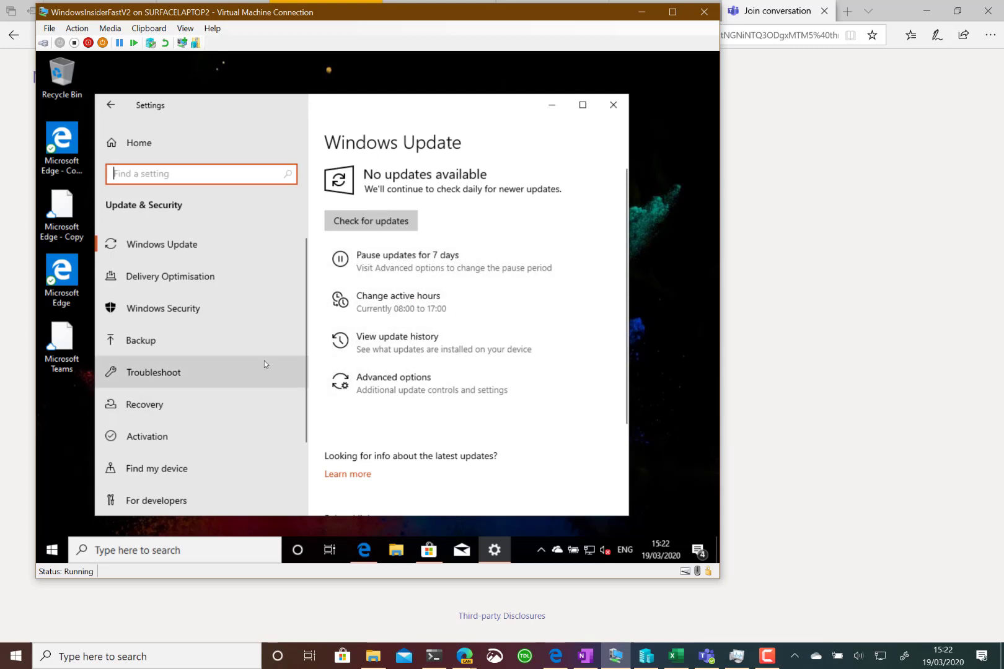
scroll(264, 359, down, 3)
click(240, 446)
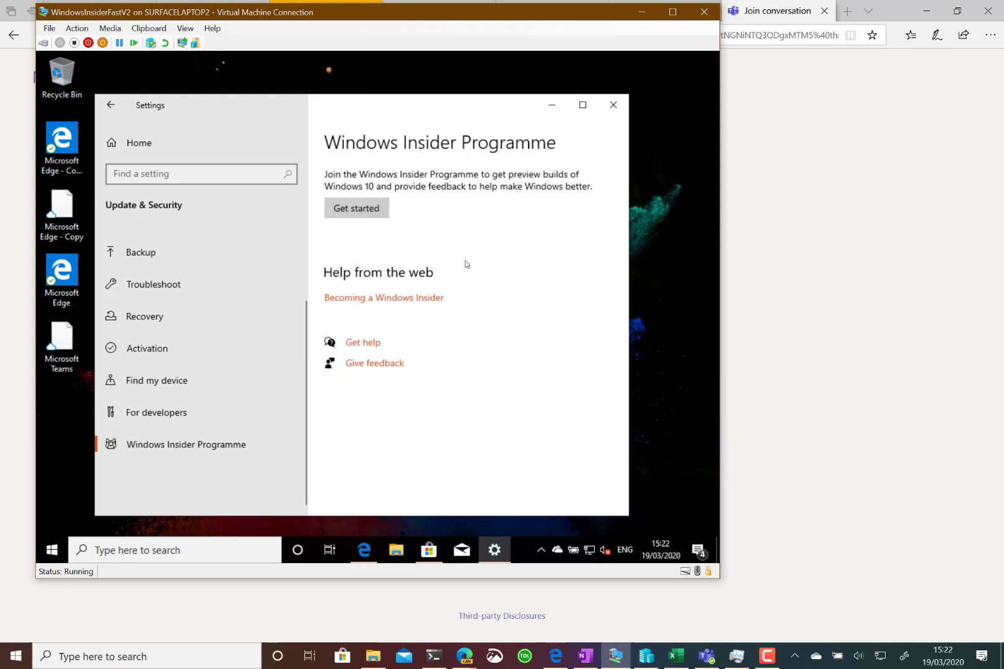
- Get started with the Insider Programme and choose to link an account
click(358, 208)
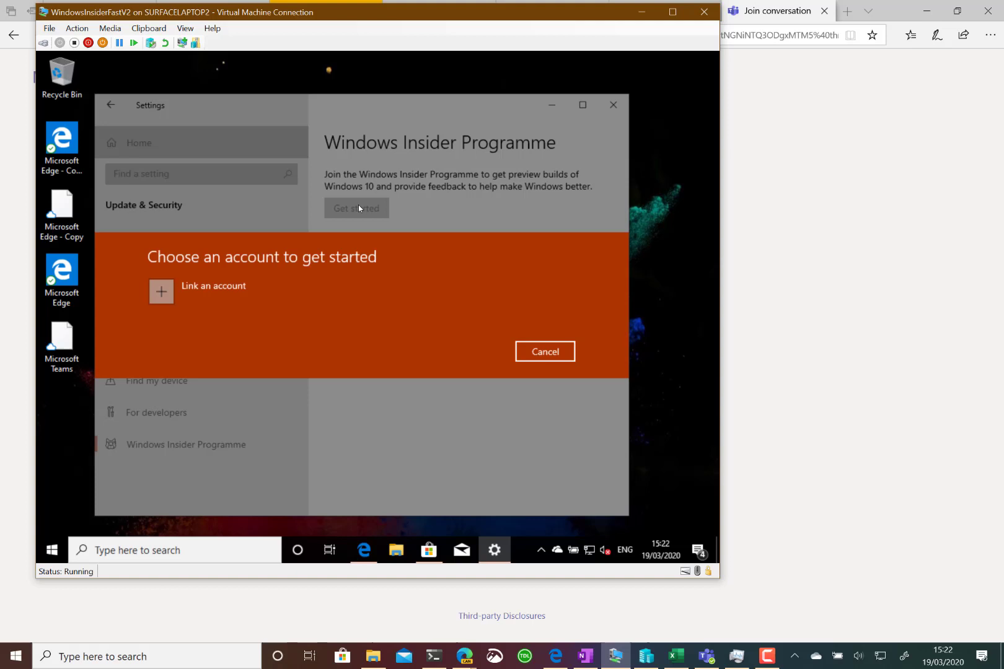
click(168, 296)
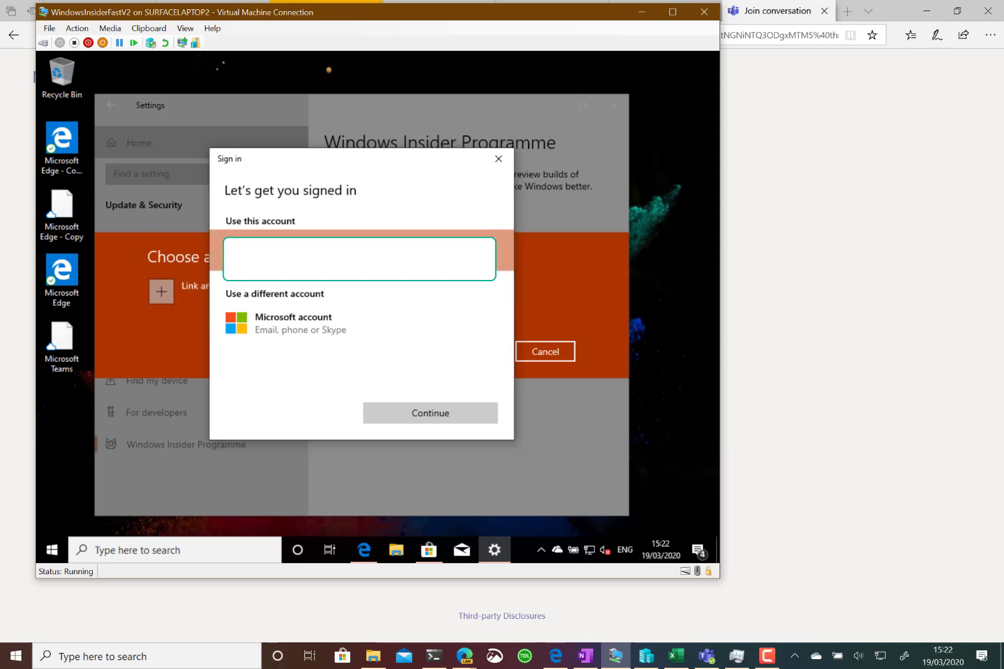
- Continue signing in with the selected Microsoft account
click(442, 415)
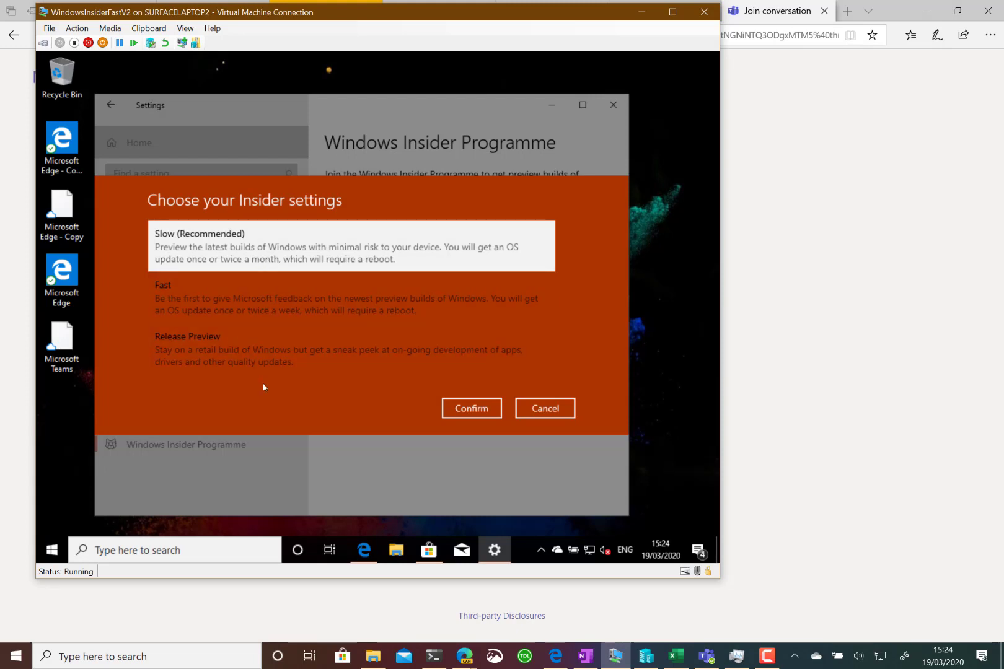
- Choose the Fast ring, confirm it and the Insider agreement, then restart now
click(259, 308)
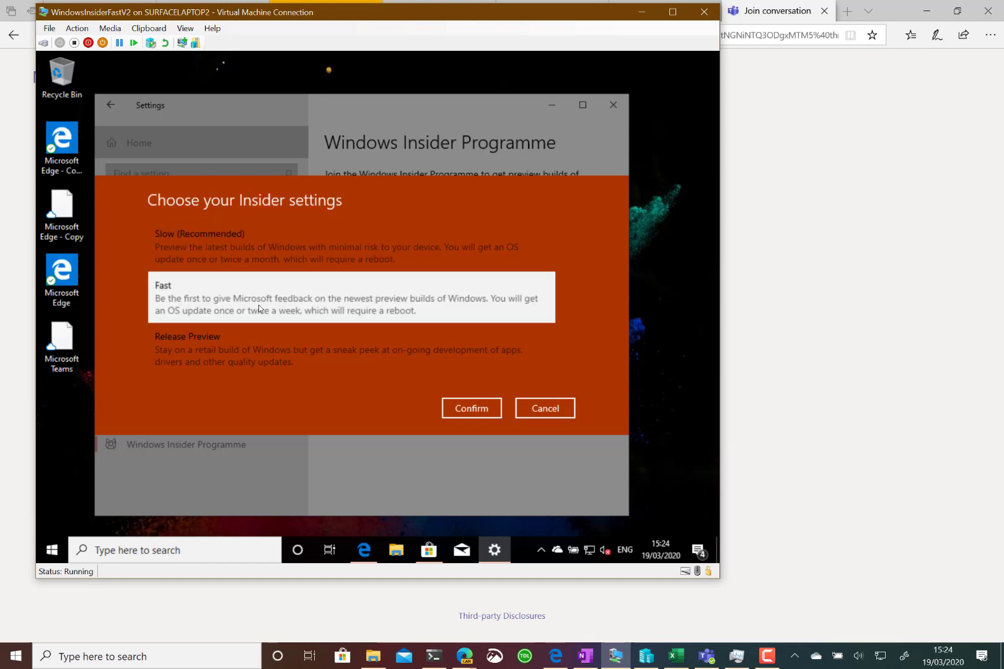
click(471, 408)
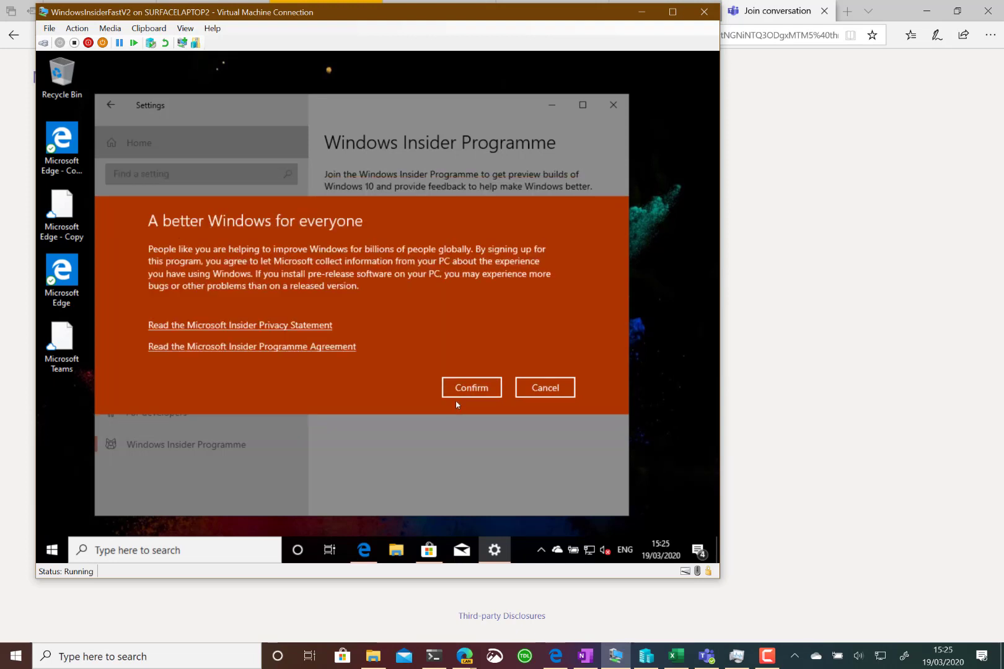
click(469, 388)
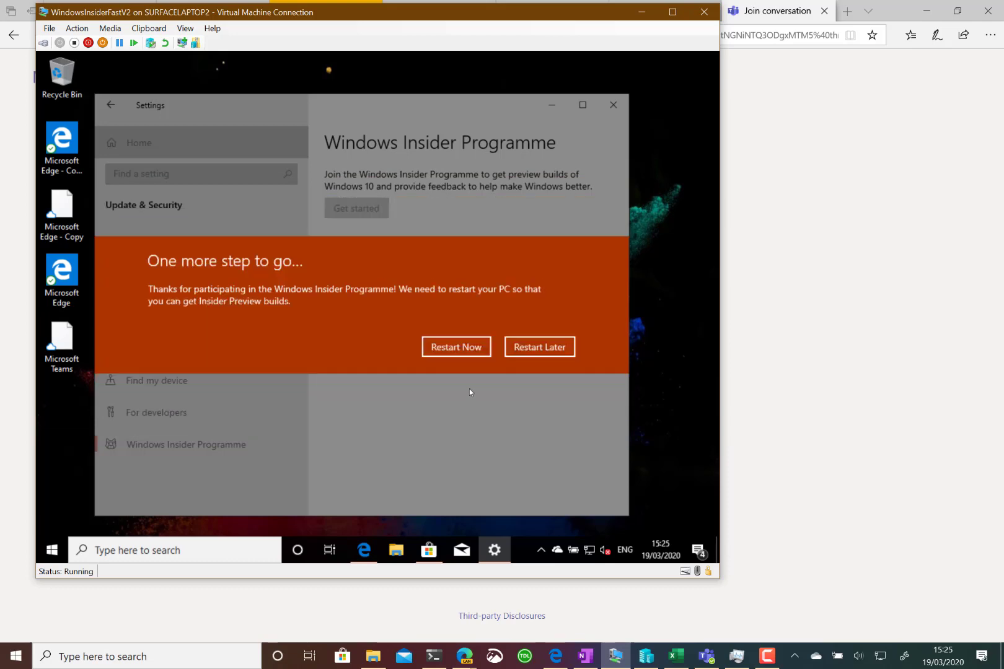
click(446, 354)
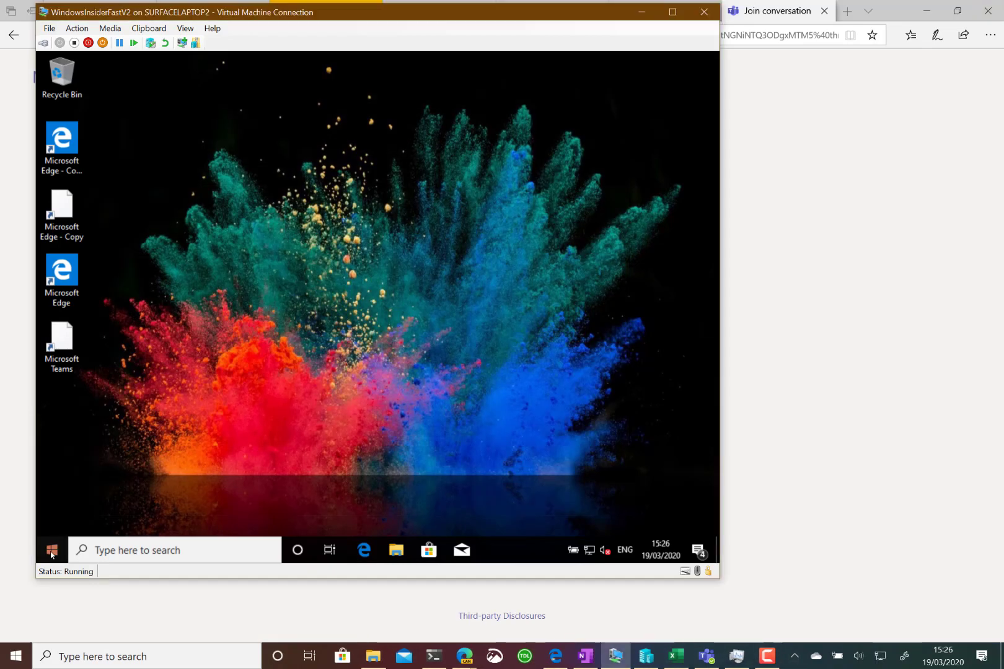
- From Start, open Settings' Windows Update and check for updates to fetch build 19587.1000
click(52, 550)
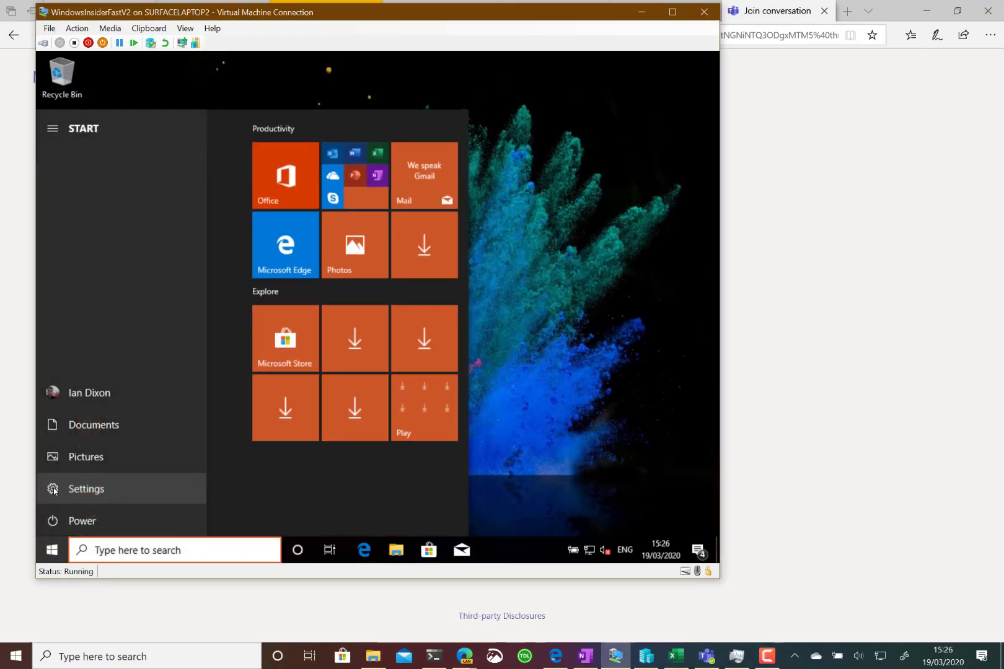
click(53, 490)
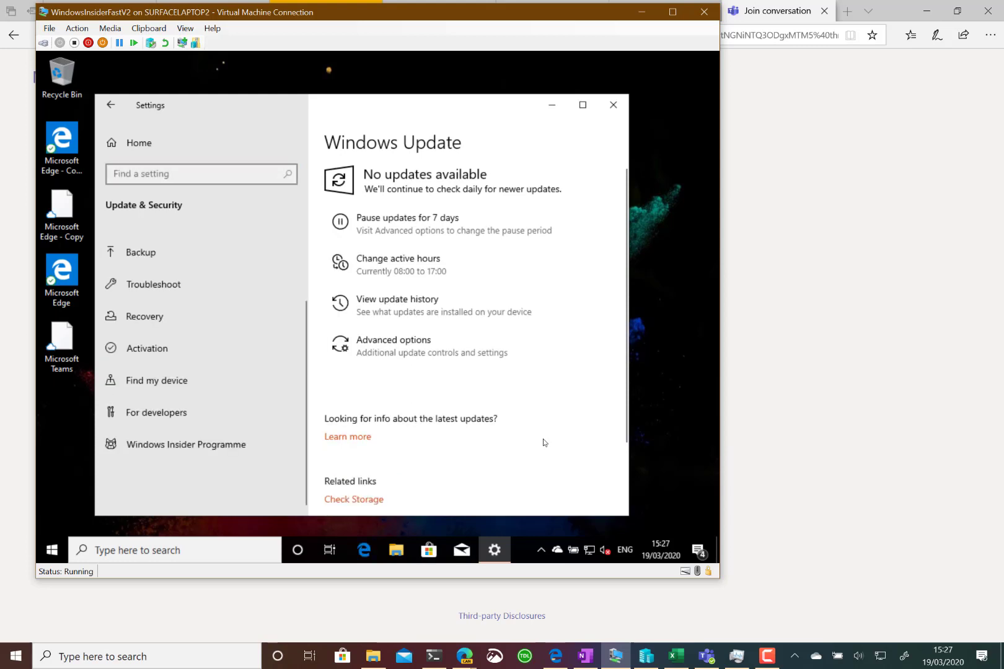
click(188, 433)
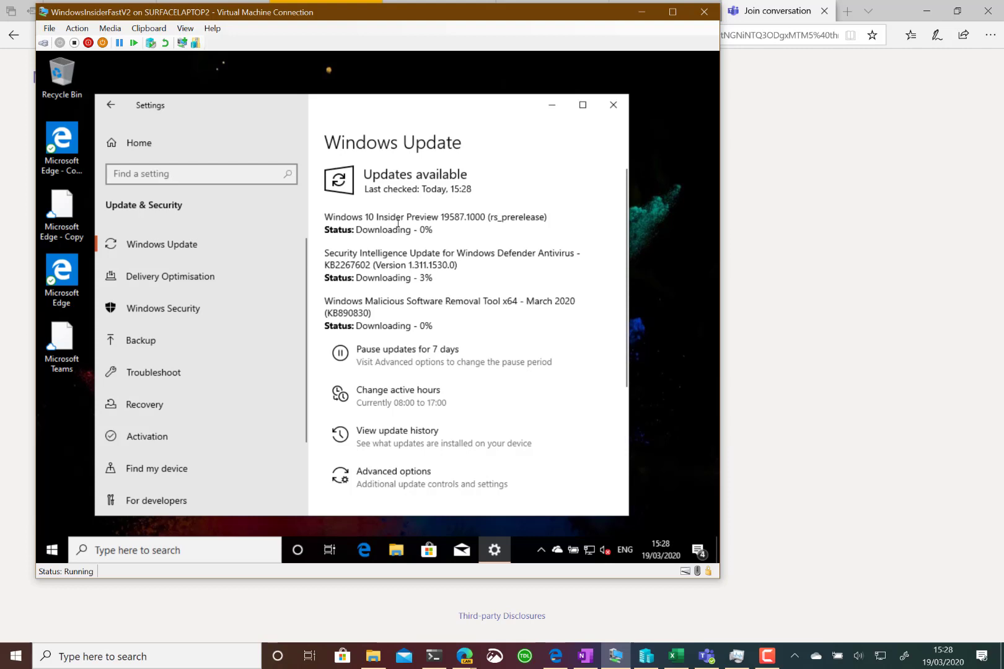
- Open Windows Insider Programme and view the ring choices to confirm Fast is set
scroll(244, 363, down, 3)
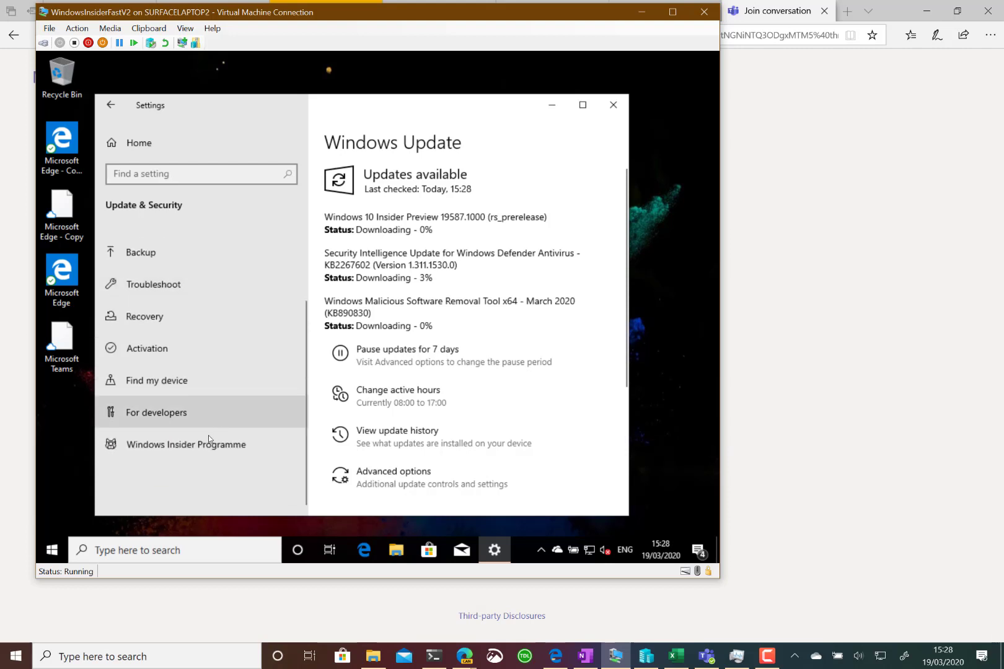
click(199, 445)
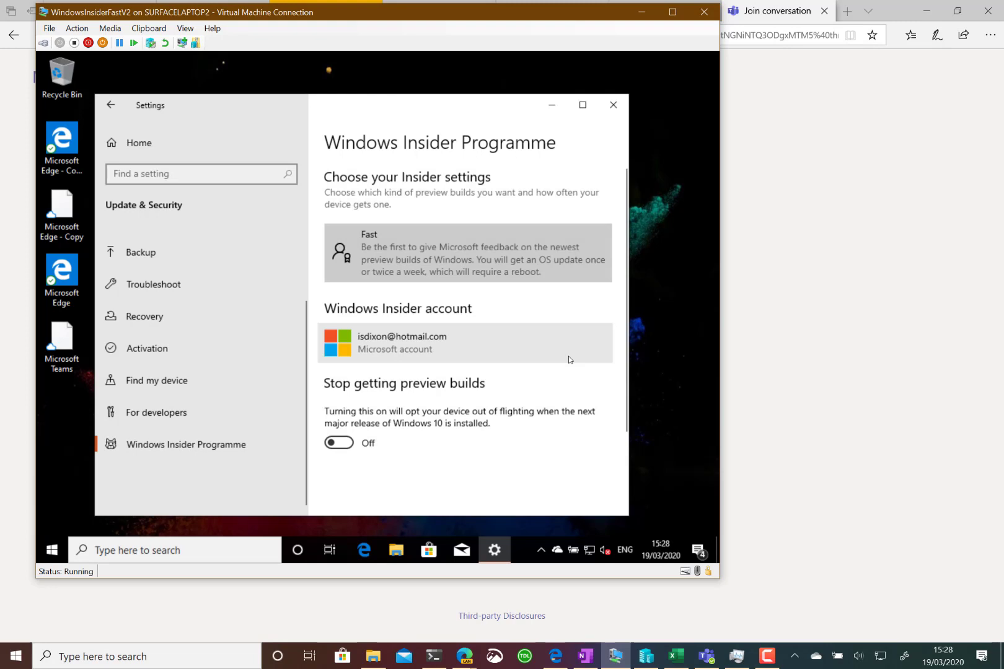
click(454, 263)
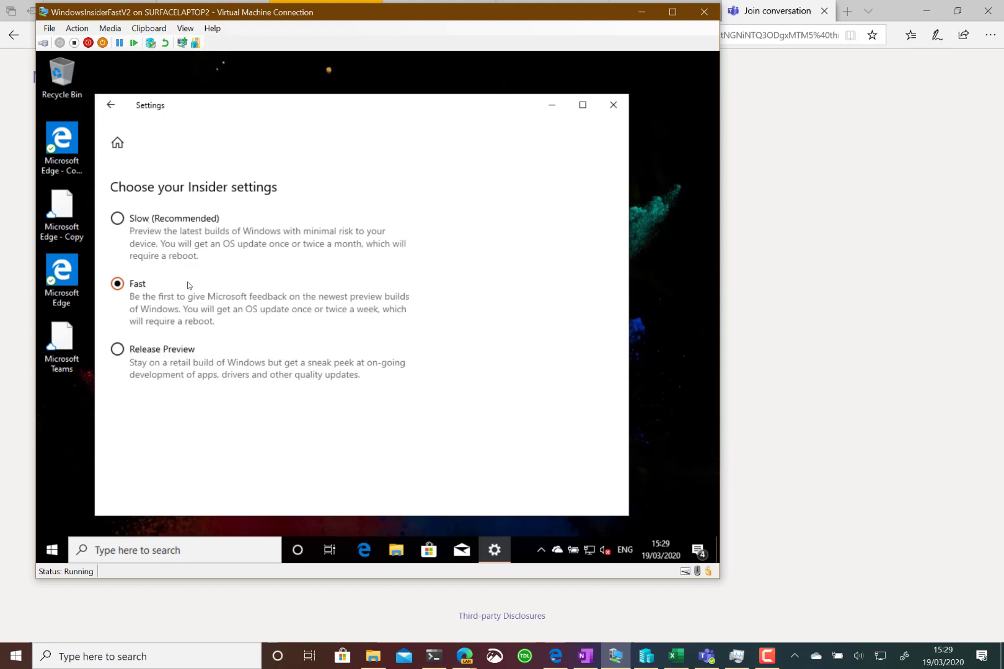
- Go back and reopen Windows Update to check the download progress
click(111, 107)
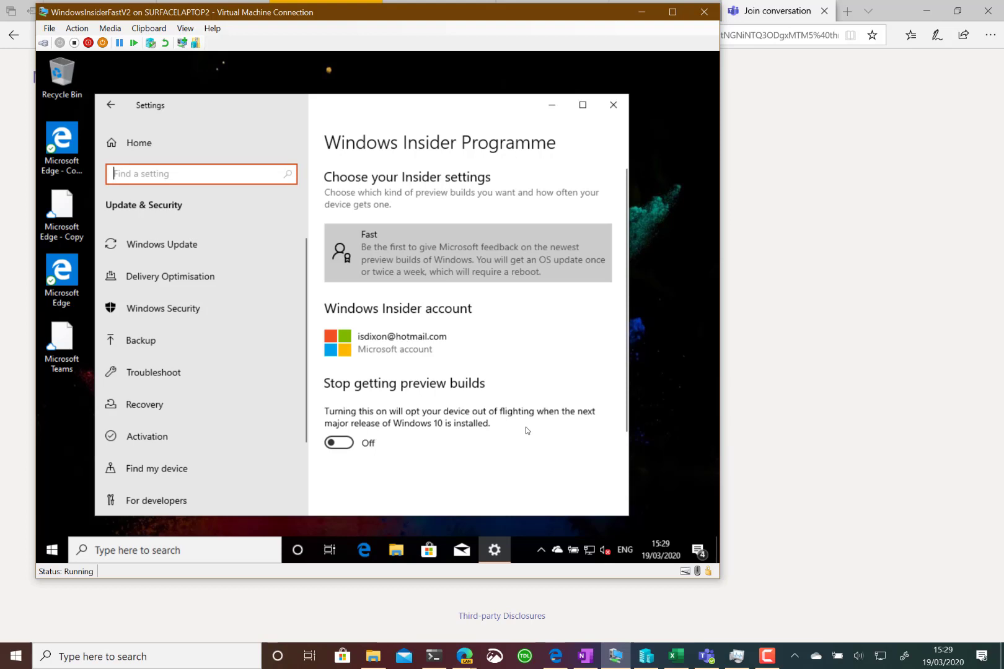
click(200, 243)
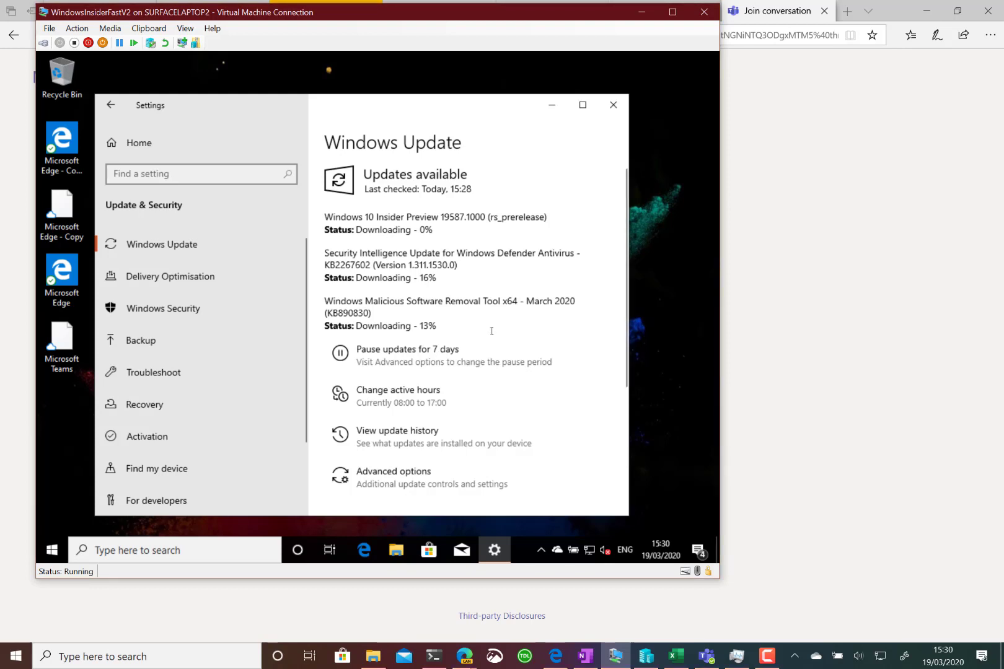
- Search 'feed' to launch Feedback Hub, then bring Settings back to Windows Update
click(205, 546)
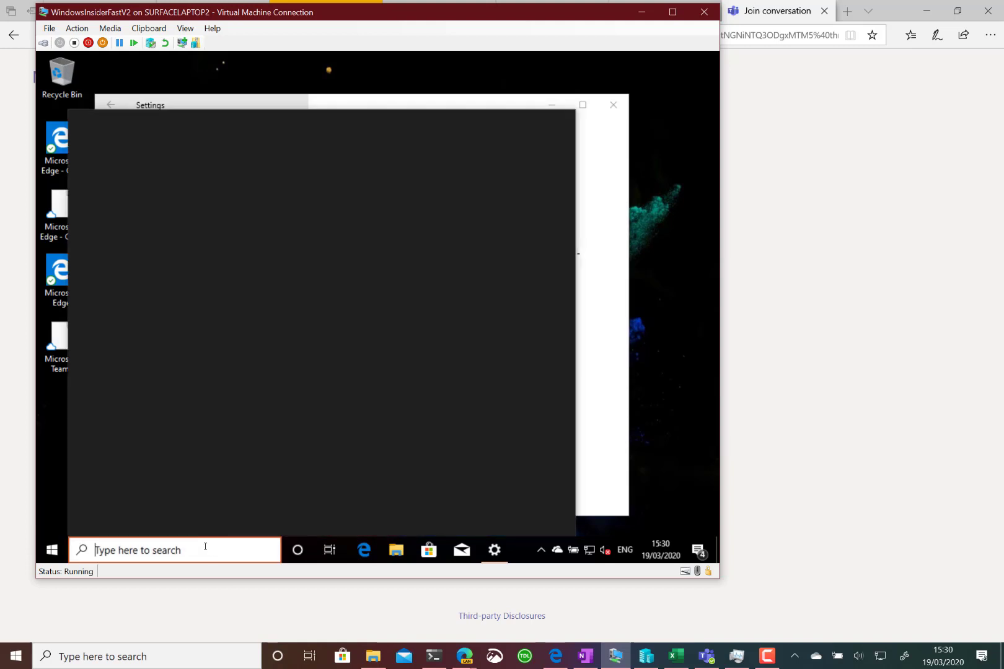
text(feed)
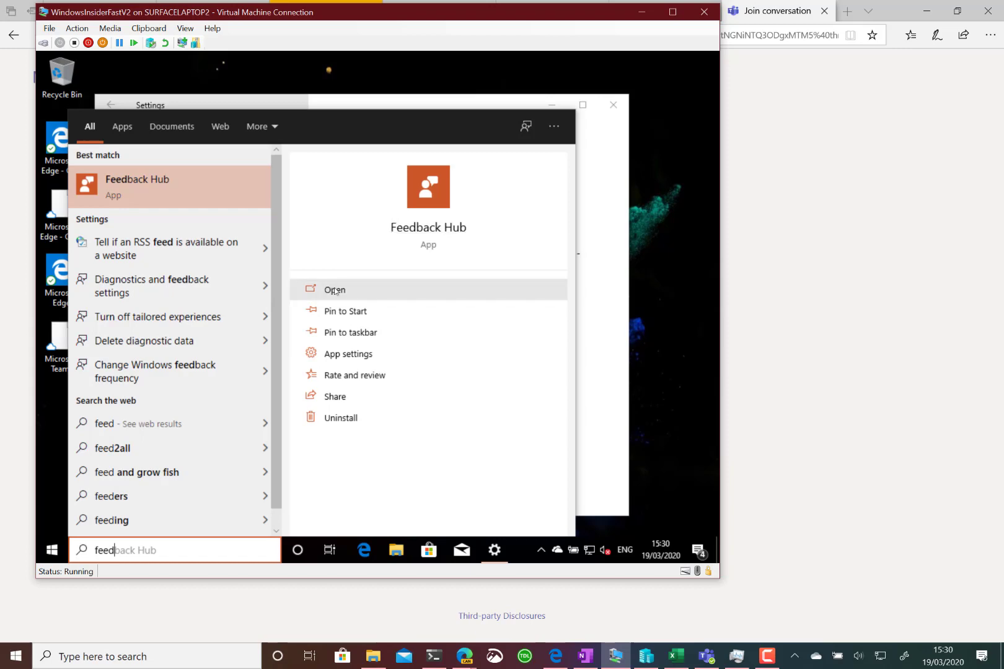
click(334, 291)
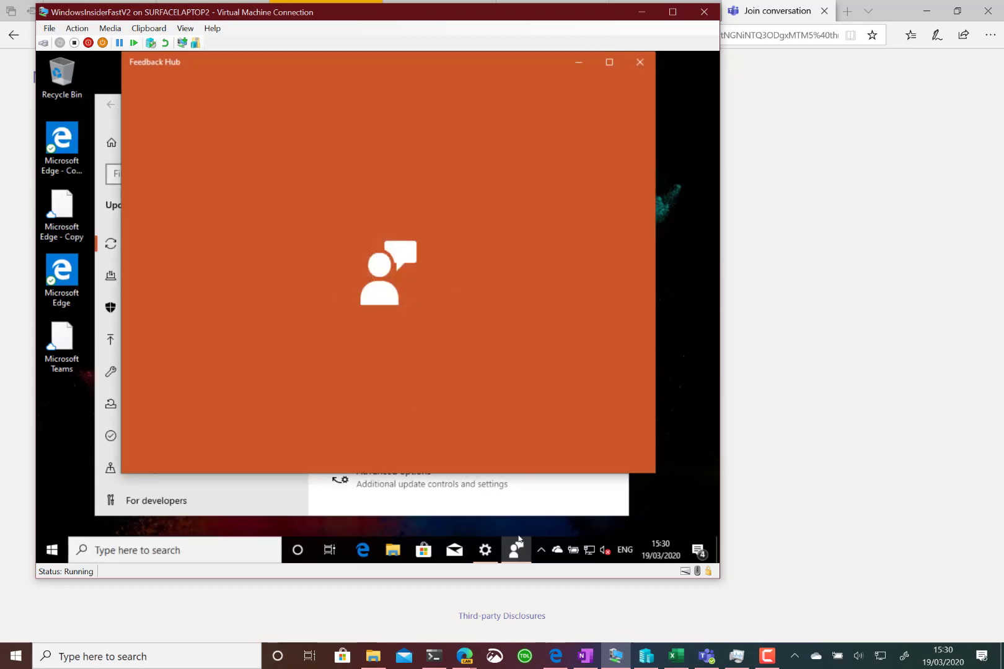
click(550, 493)
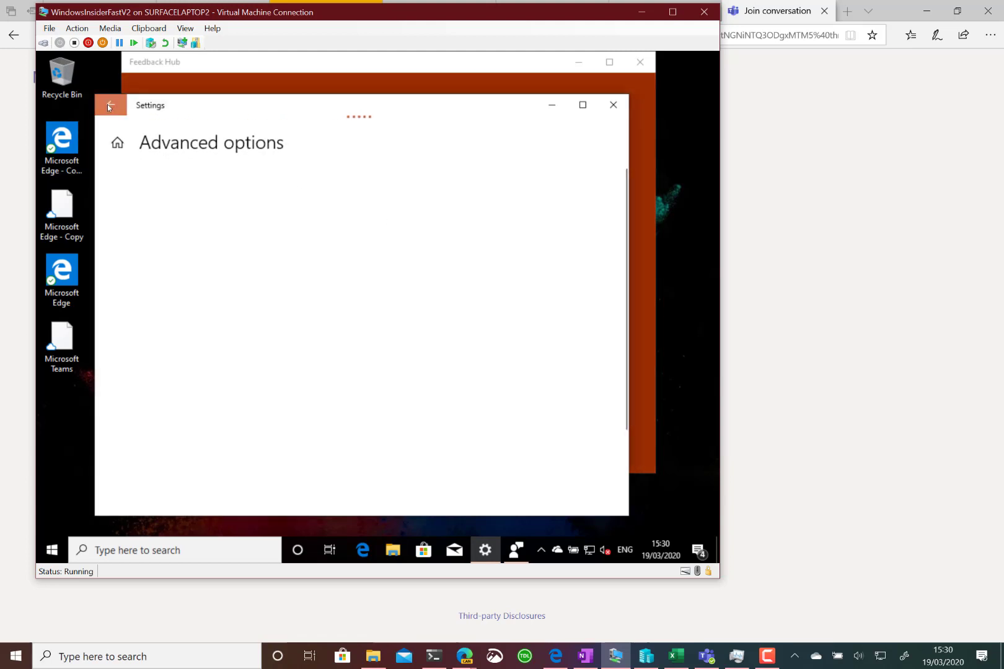
click(109, 105)
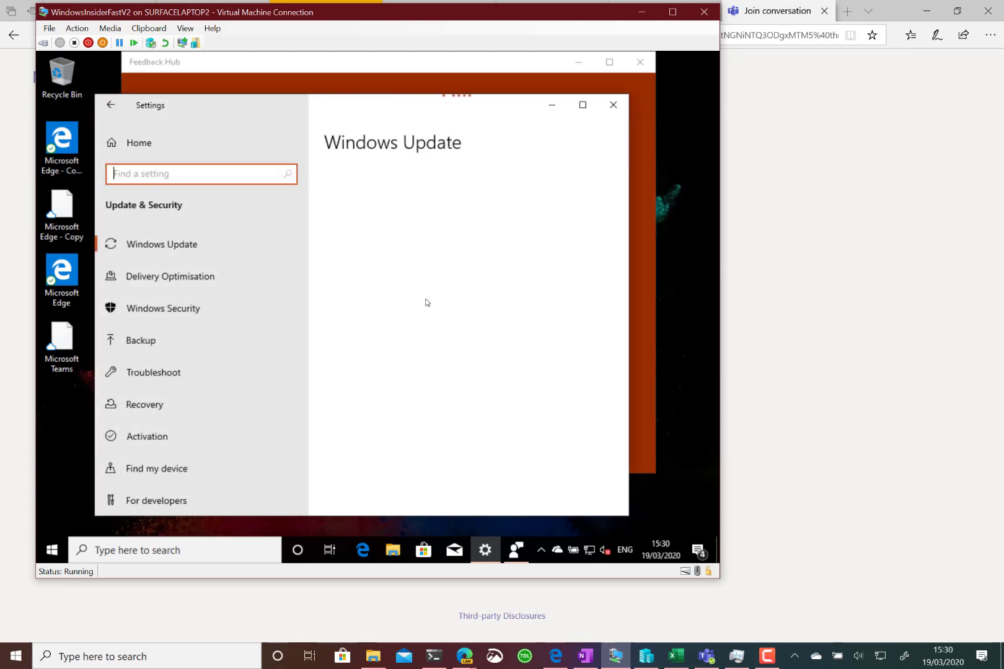